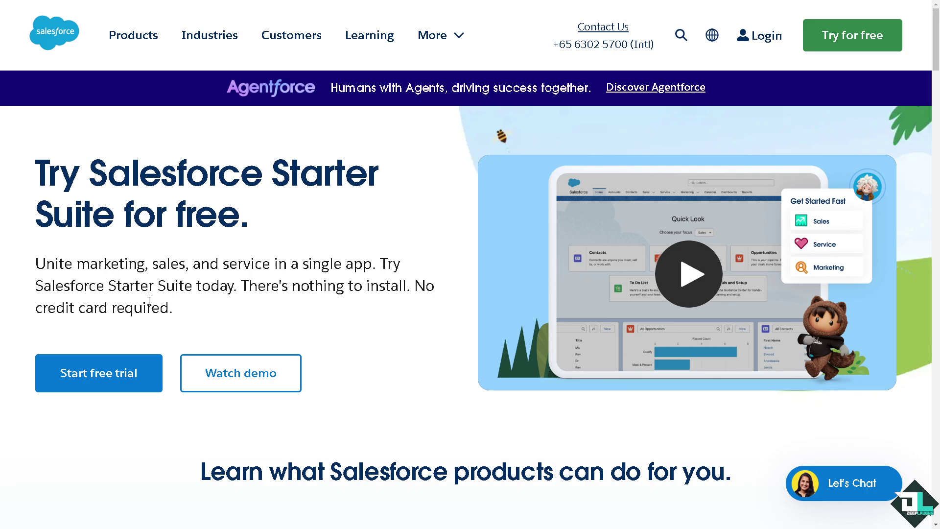
- Start the Salesforce free trial and reach the Sales app's Seller Home
left_click(120, 370)
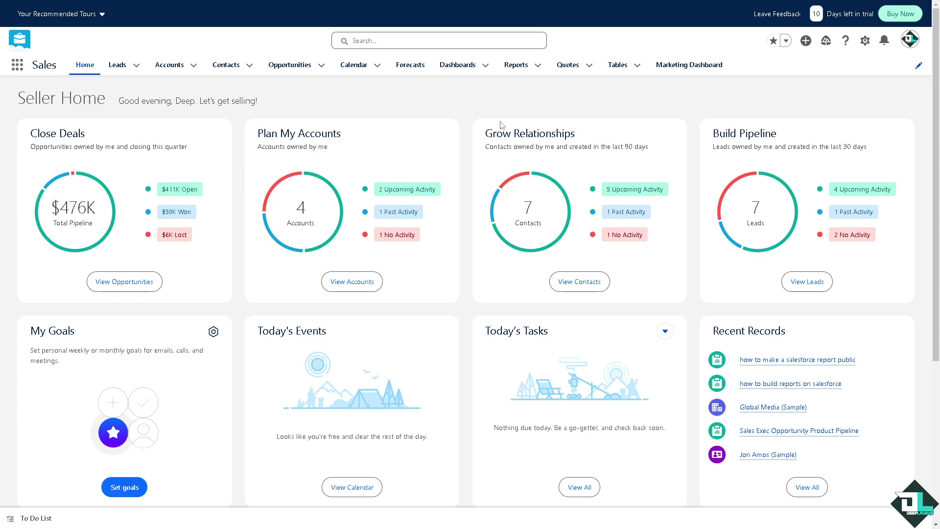
- Open Setup from the gear menu and search Quick Find for 'Company'
left_click(865, 46)
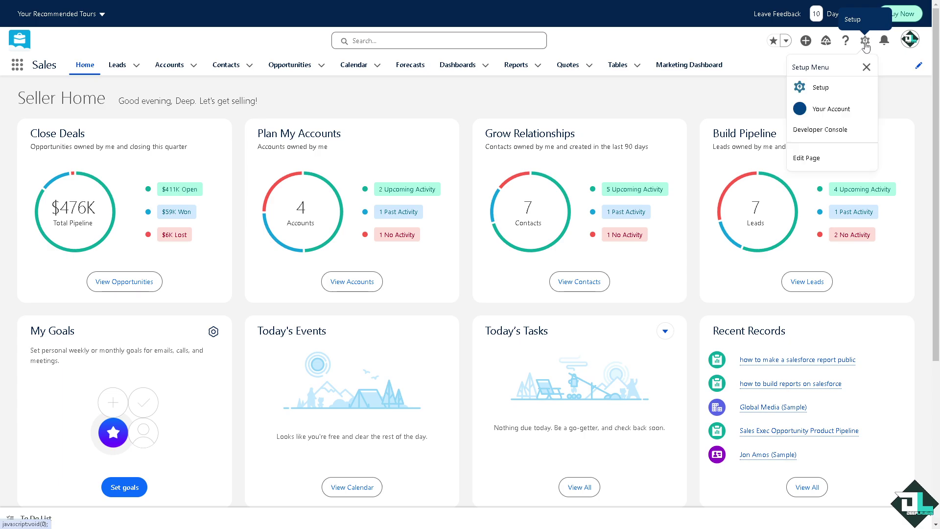
left_click(821, 89)
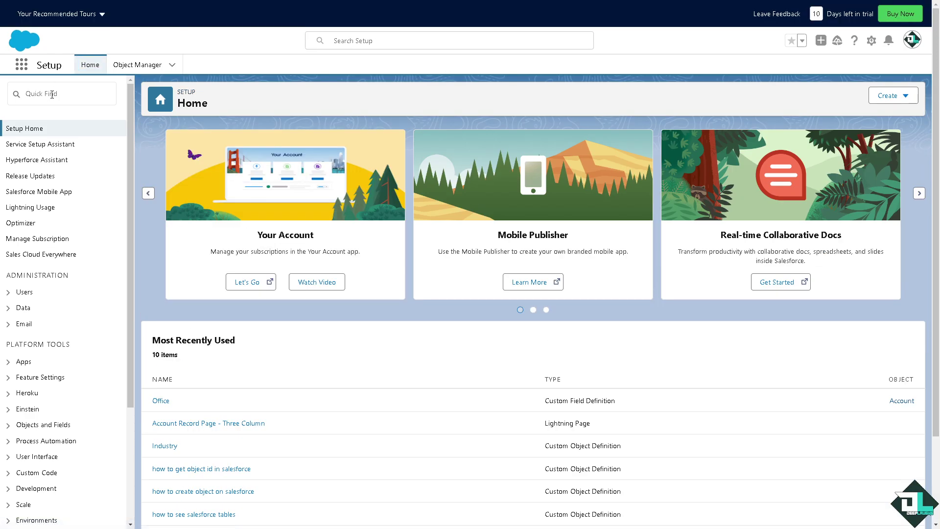
left_click(53, 94)
type("Company")
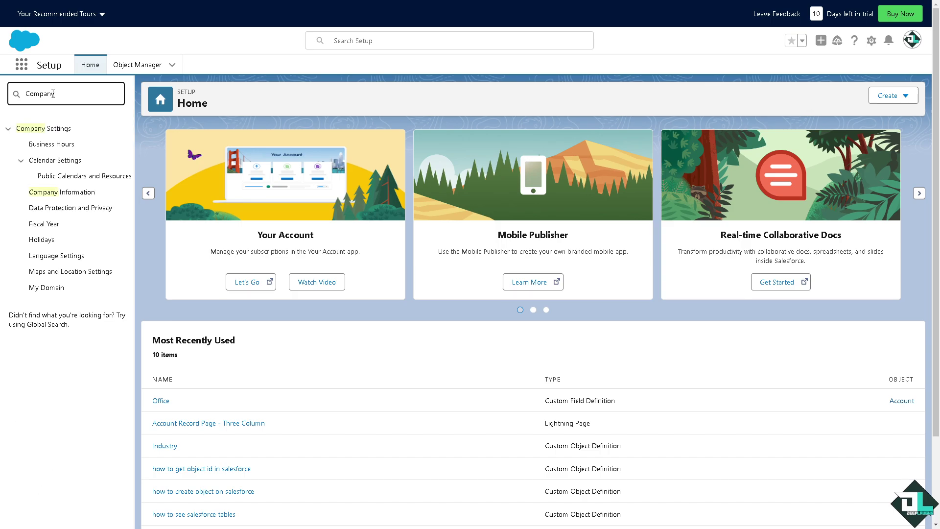
- Open Company Information and review its user, permission set and feature licence tables
left_click(51, 194)
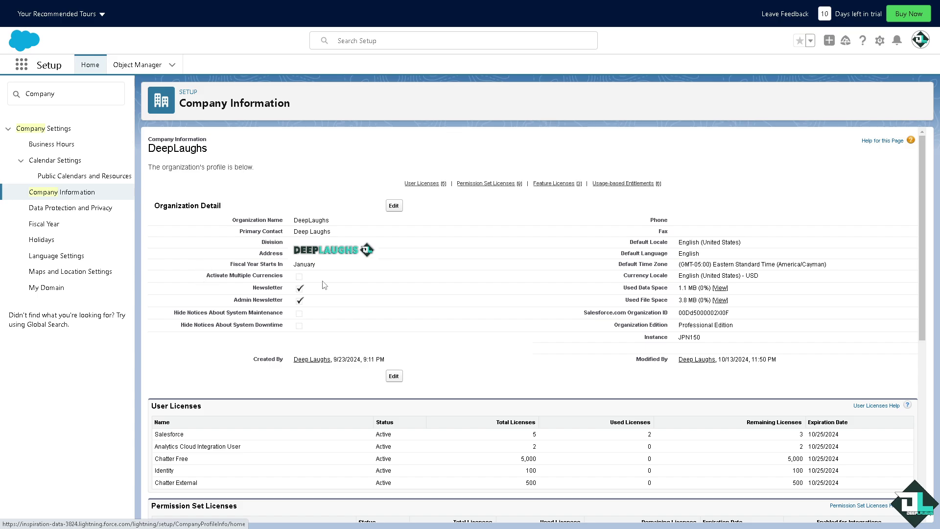
scroll(317, 282, "down", 3)
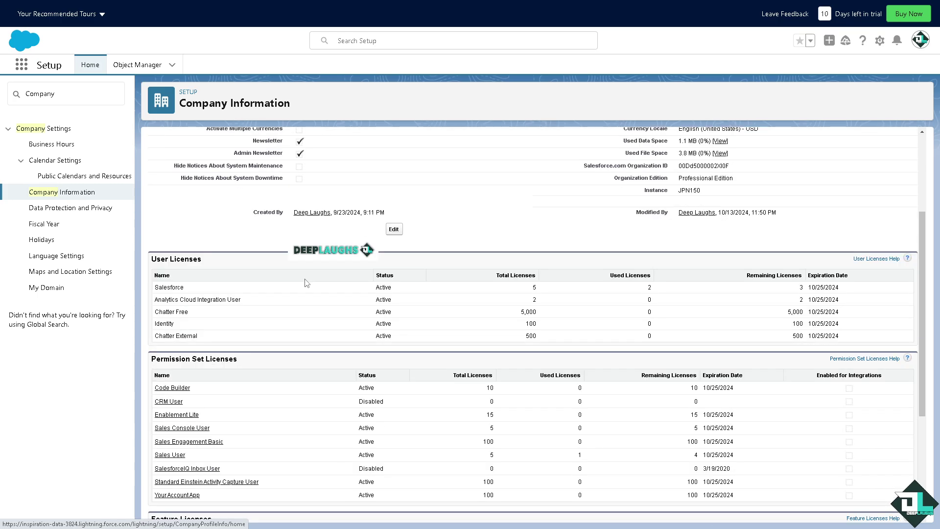
scroll(302, 282, "down", 3)
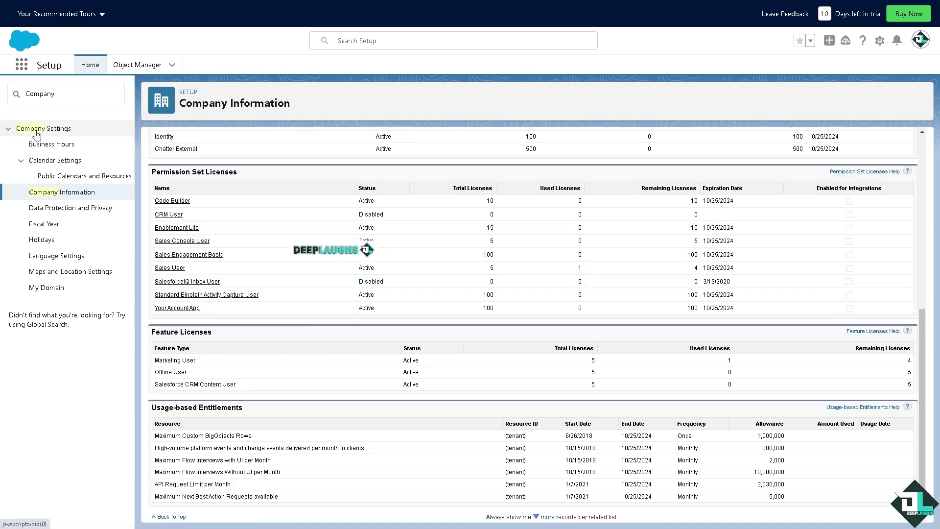
- Replace the Quick Find search with 'Use' and open the All Users list
left_click_drag(77, 93, 17, 97)
type("User")
left_click(37, 255)
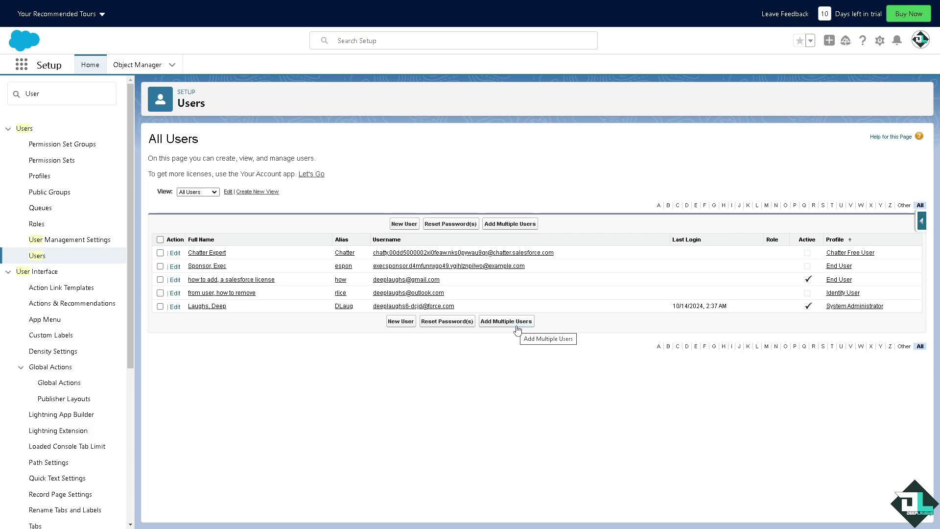
- Start a new user with username DL69 and title Content Creator
left_click(397, 323)
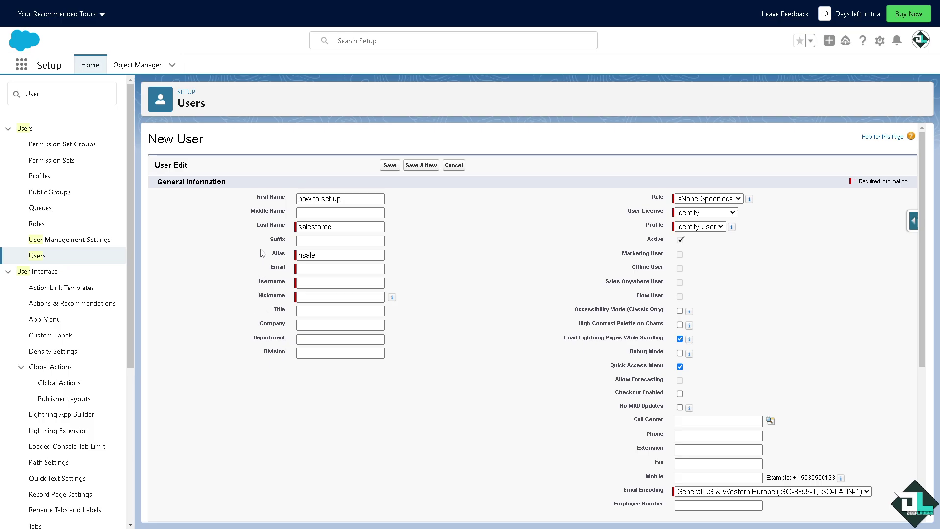
left_click(348, 266)
left_click(331, 255)
key("Tab")
key("Tab")
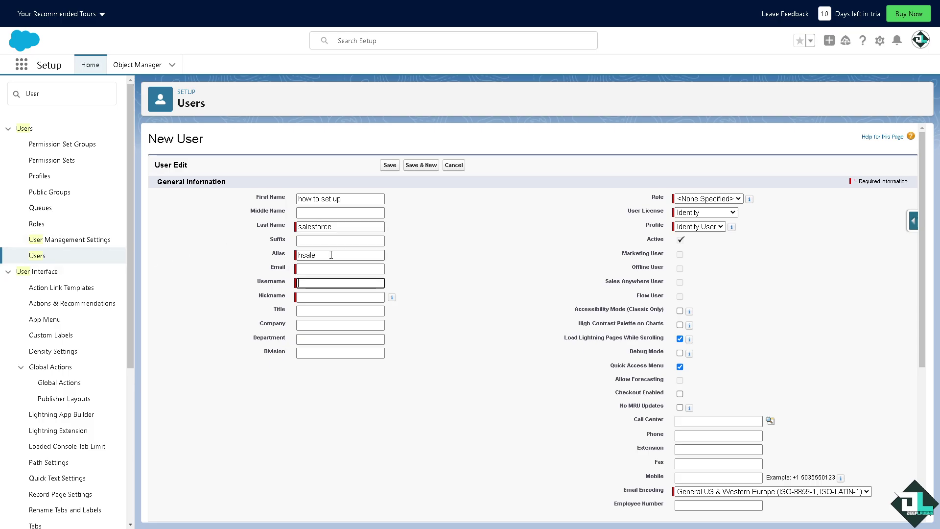
type("DL69")
key("Tab")
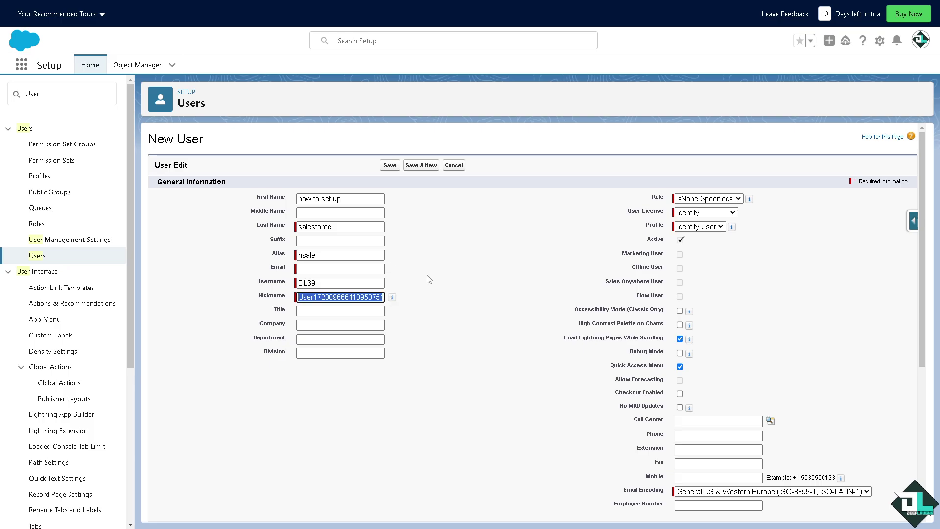
key("Tab")
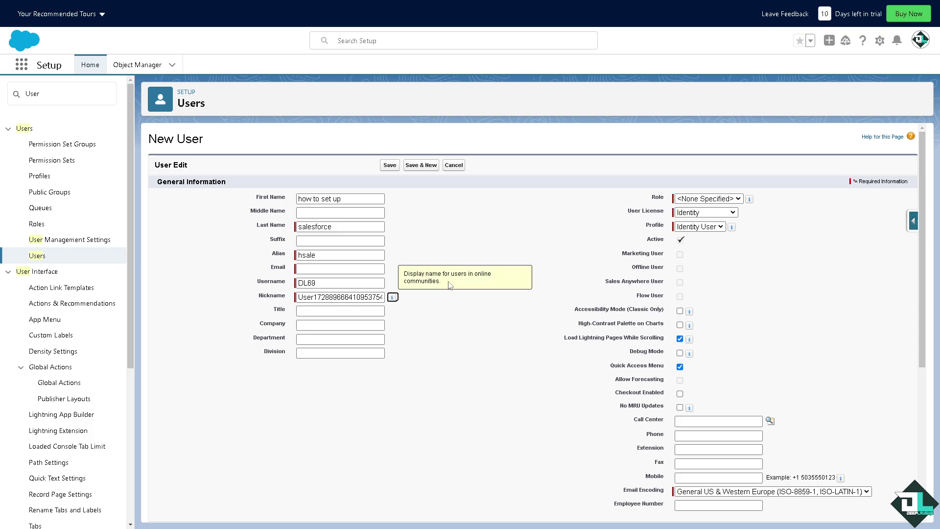
key("Tab")
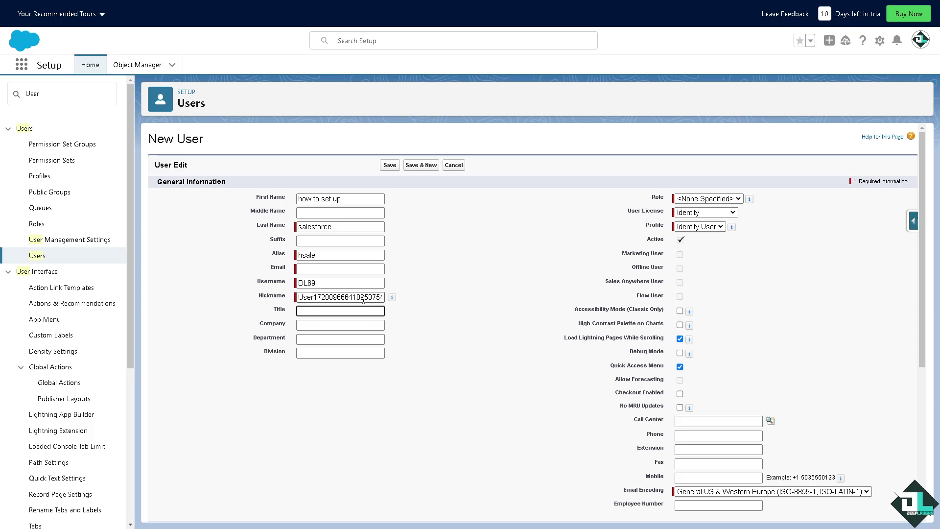
type("Content Creator")
- Set the user's company to Deep Laughs Channel and department to Video Production
key("Tab")
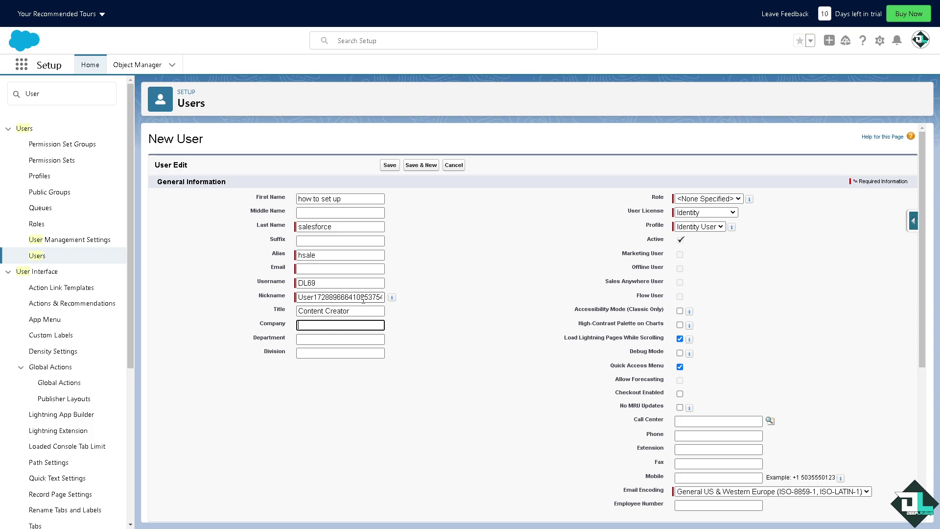
type("Deep Laughs")
type("Channel")
key("Tab")
type("Video")
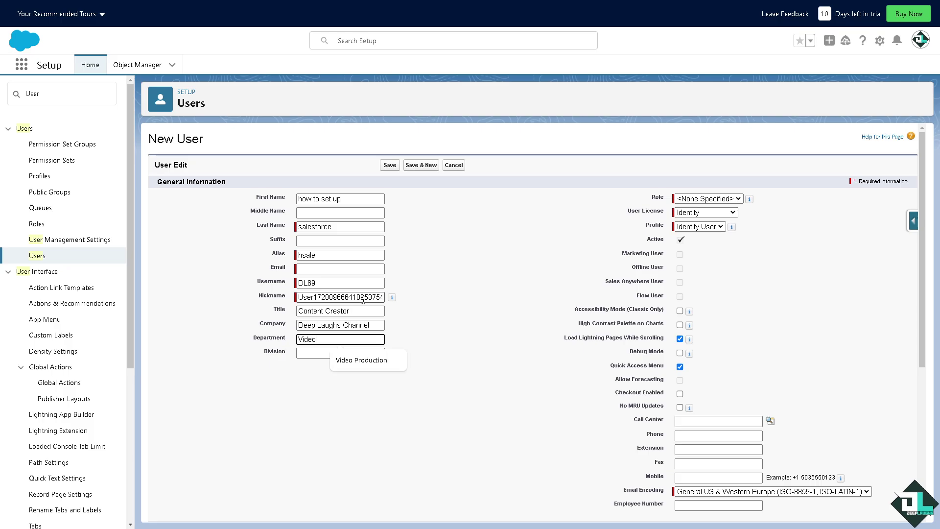
key("Down")
key("Return")
key("Tab")
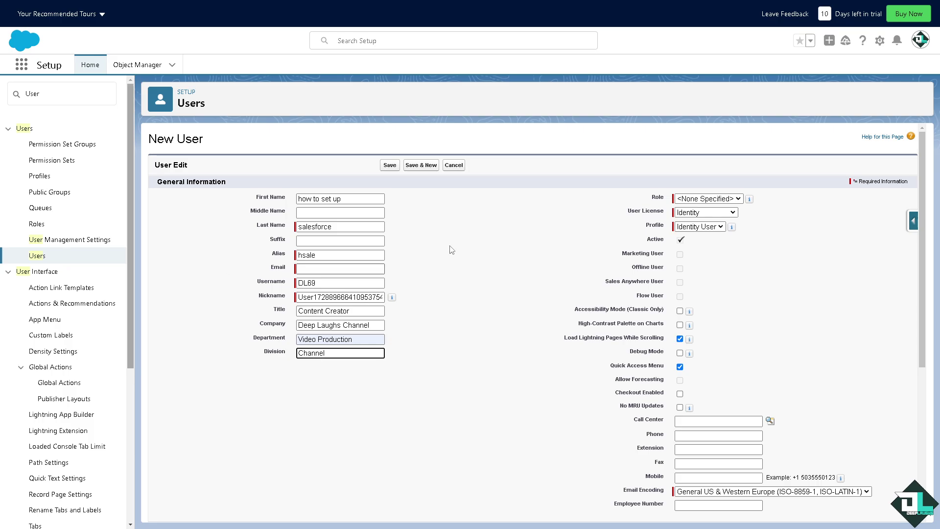
- Keep role <None Specified>, assign the Salesforce licence and System Administrator profile
left_click(738, 199)
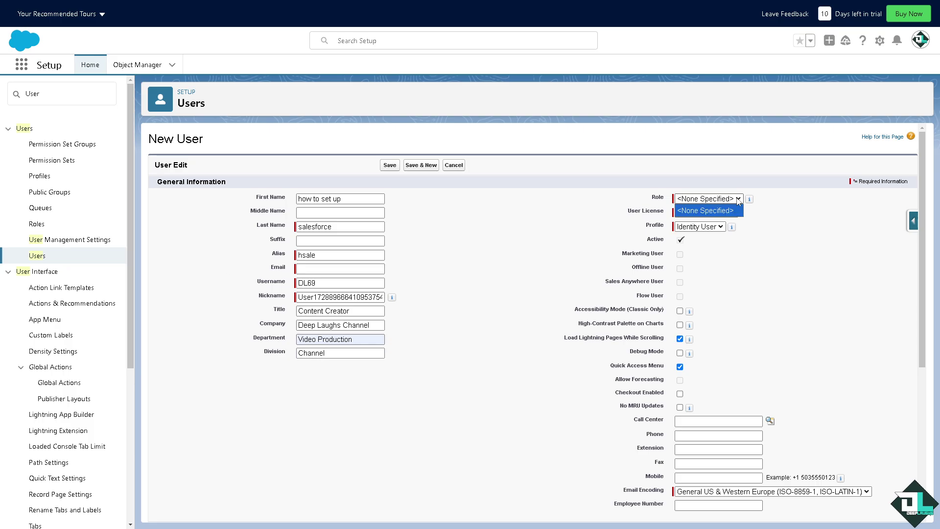
left_click(705, 212)
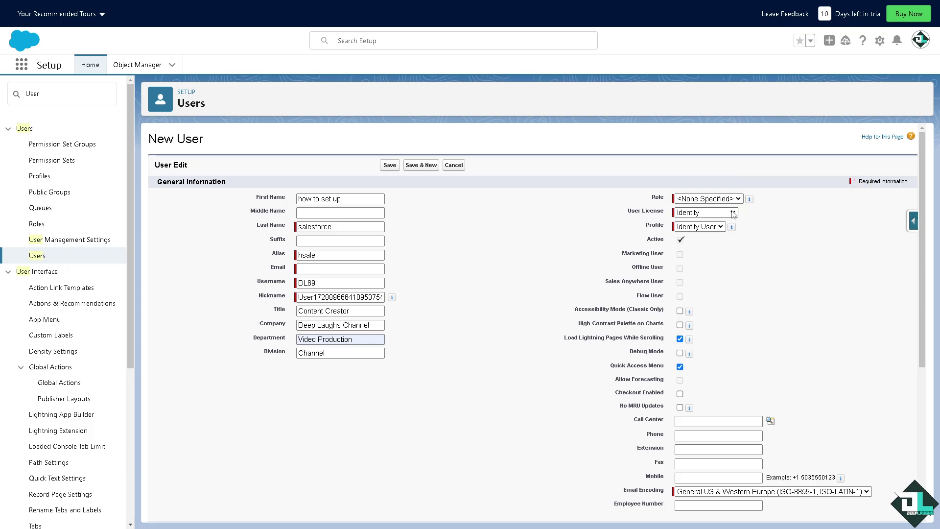
left_click(732, 213)
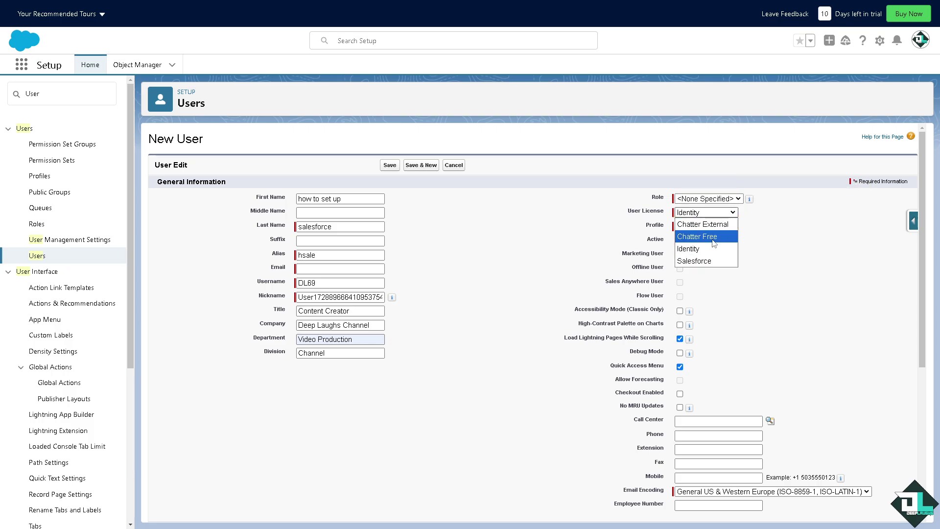
left_click(710, 265)
left_click(701, 228)
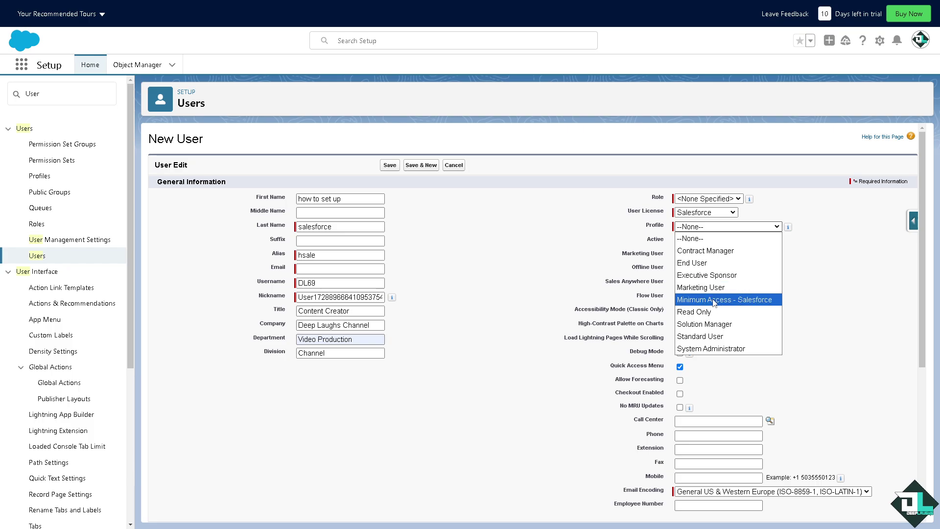
left_click(735, 348)
left_click(681, 240)
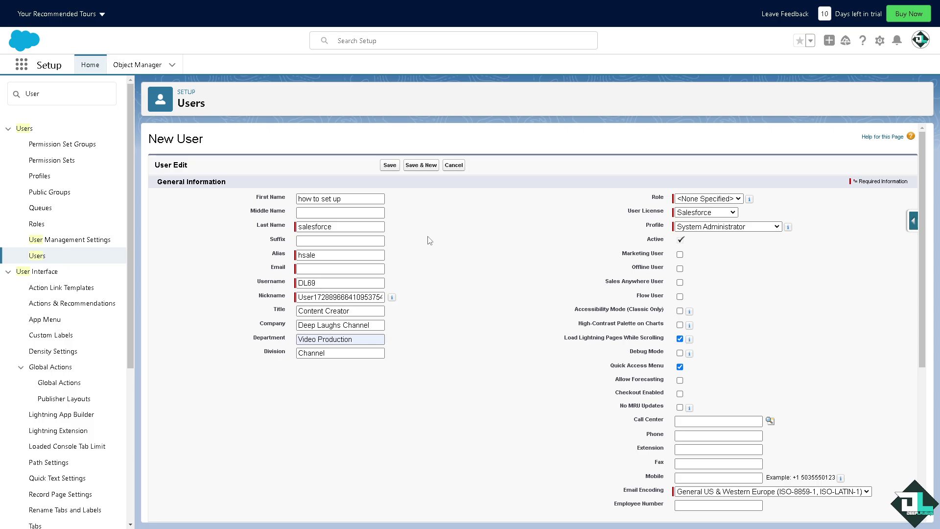
- Enable Marketing User, Sales Anywhere, Flow, Debug Mode, Allow Forecasting and the other permission checkboxes
left_click(679, 254)
left_click(679, 282)
left_click(680, 296)
left_click(680, 311)
left_click(680, 325)
left_click(680, 353)
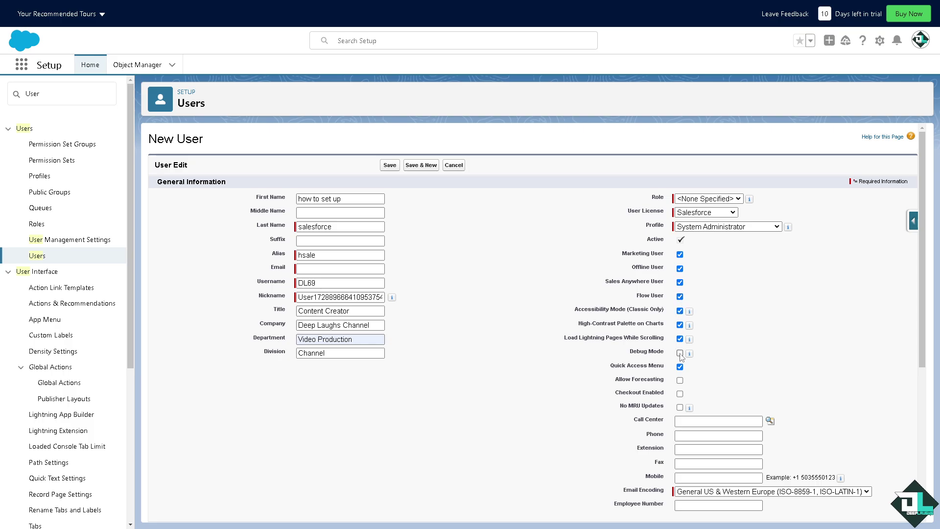
left_click(679, 393)
left_click(679, 380)
left_click(680, 406)
- Untick 'Generate new password and notify user' at the bottom of the form
scroll(530, 407, "down", 2)
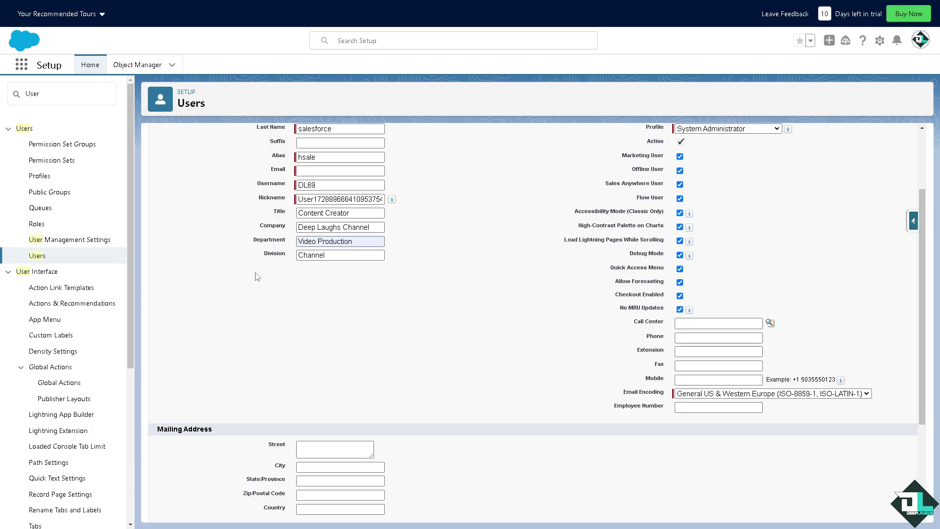
scroll(313, 368, "down", 3)
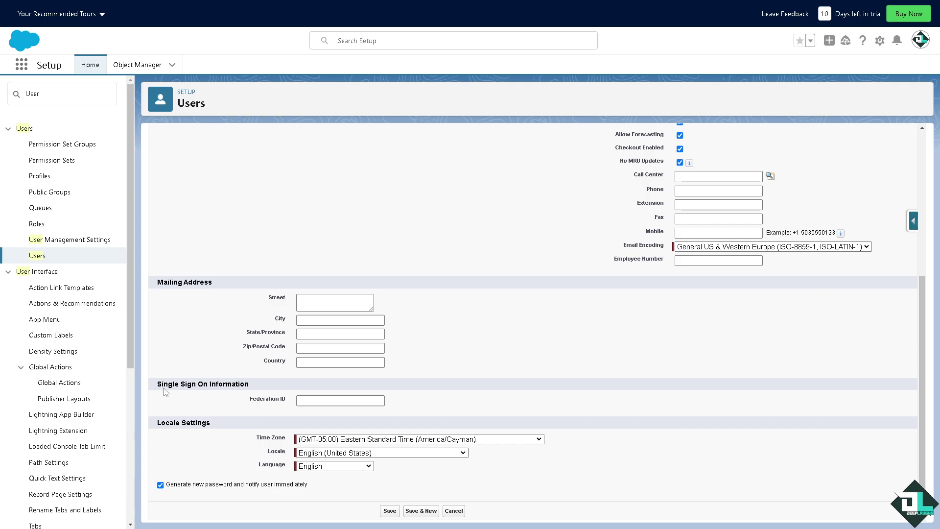
left_click_drag(158, 385, 250, 385)
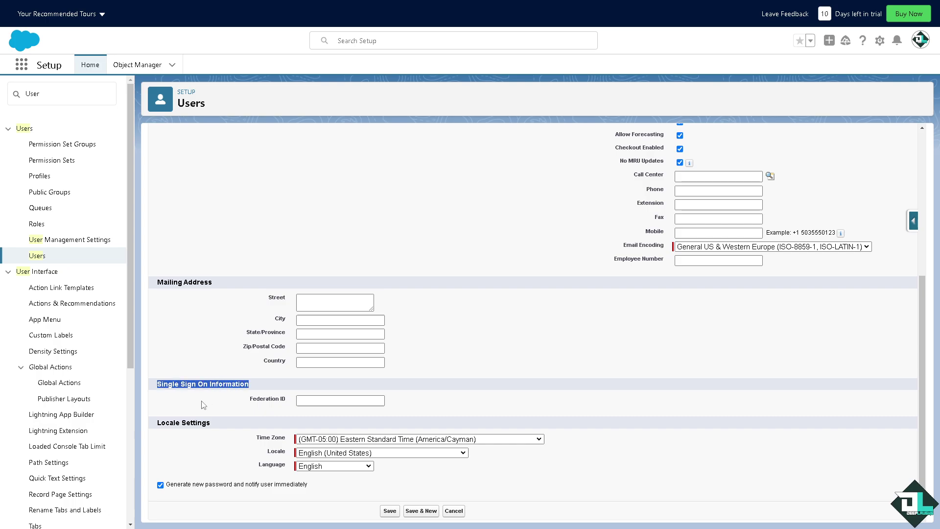
left_click(202, 403)
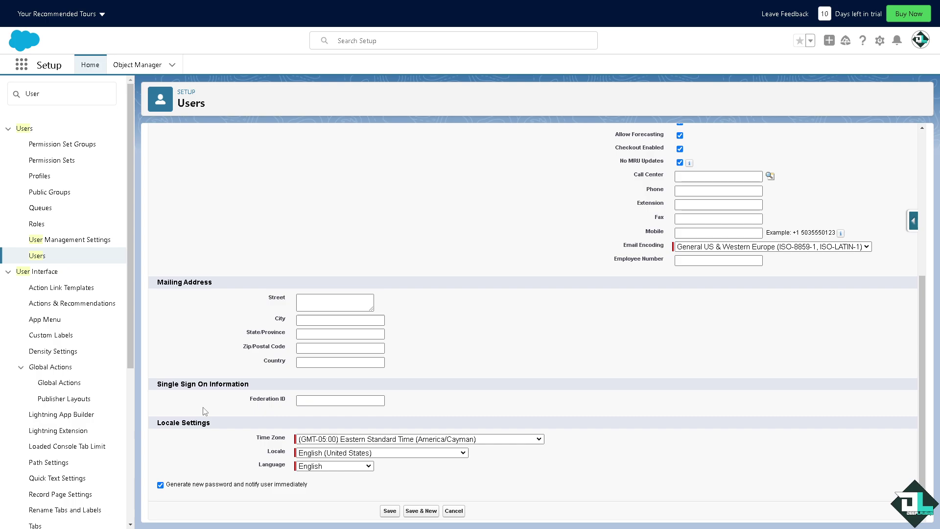
left_click(160, 485)
- Save the new user twice, hitting Invalid Data errors for empty Email and Username
left_click(390, 511)
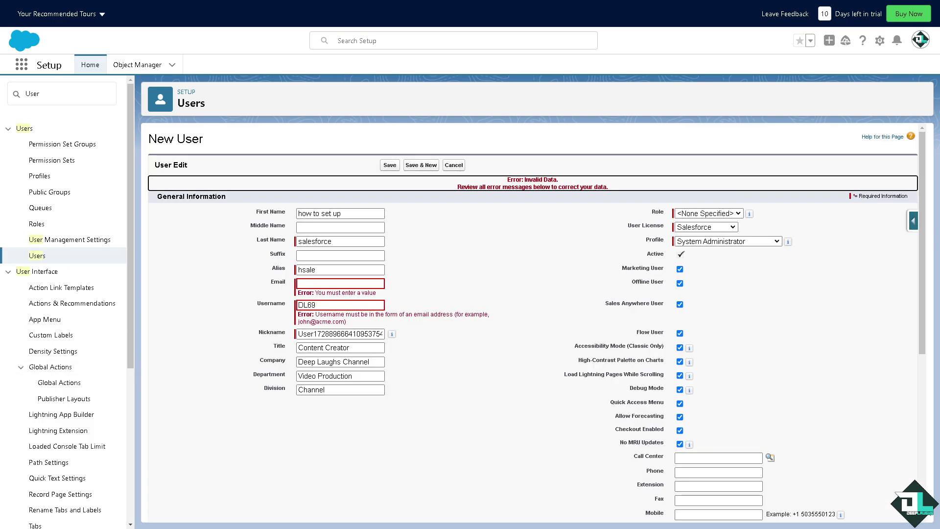
double_click(322, 300)
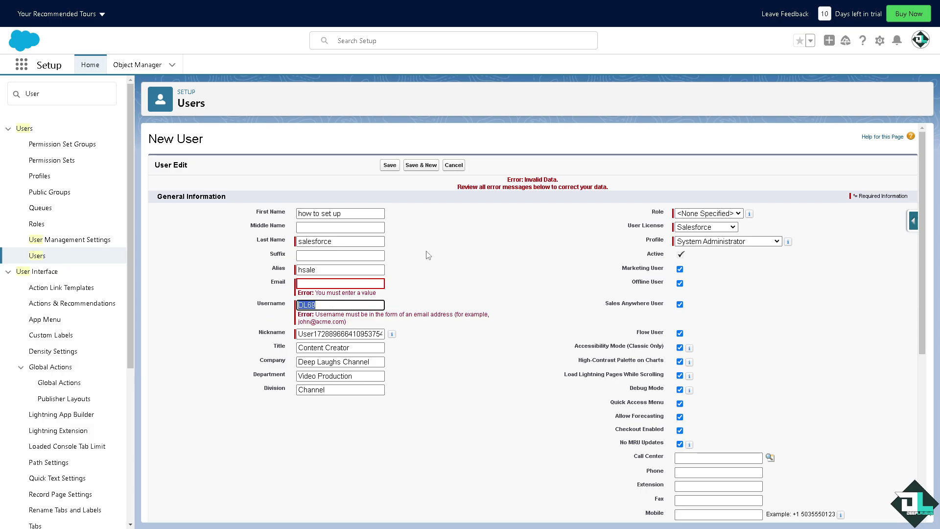
scroll(538, 391, "down", 6)
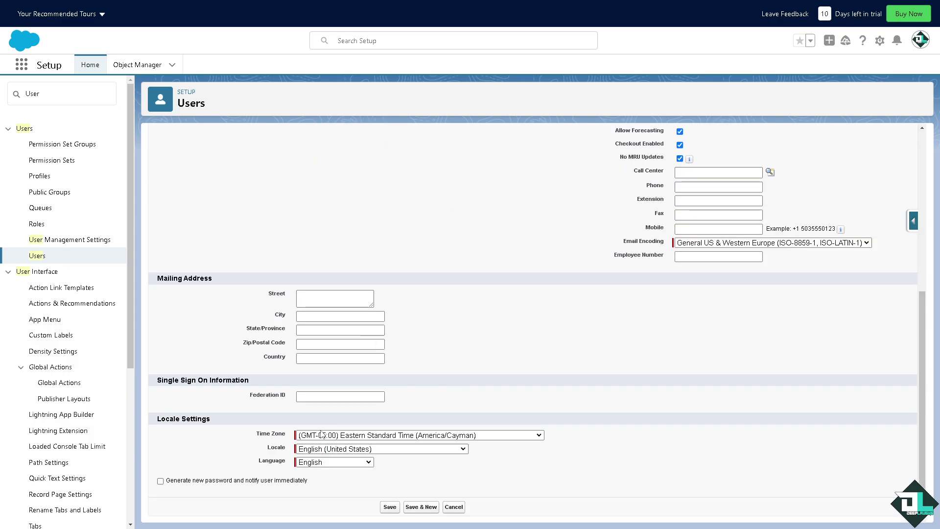
left_click(390, 507)
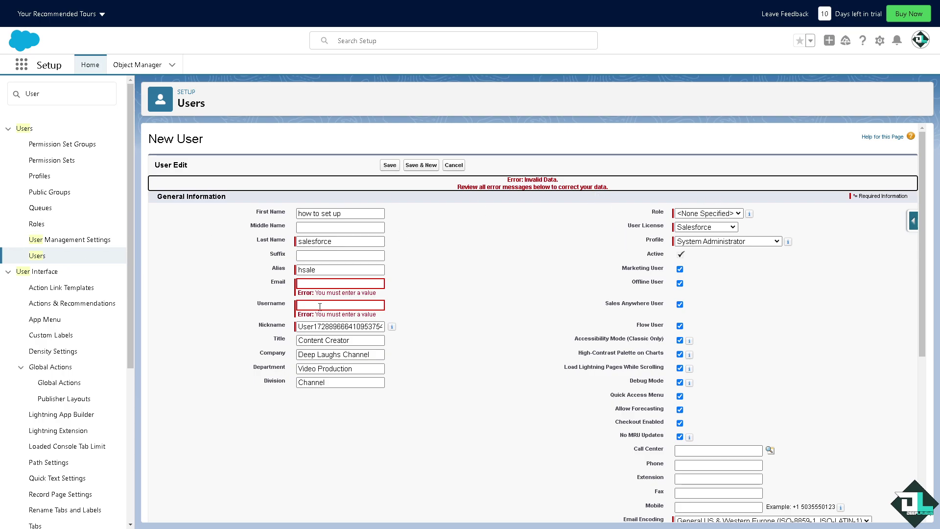
scroll(407, 295, "down", 6)
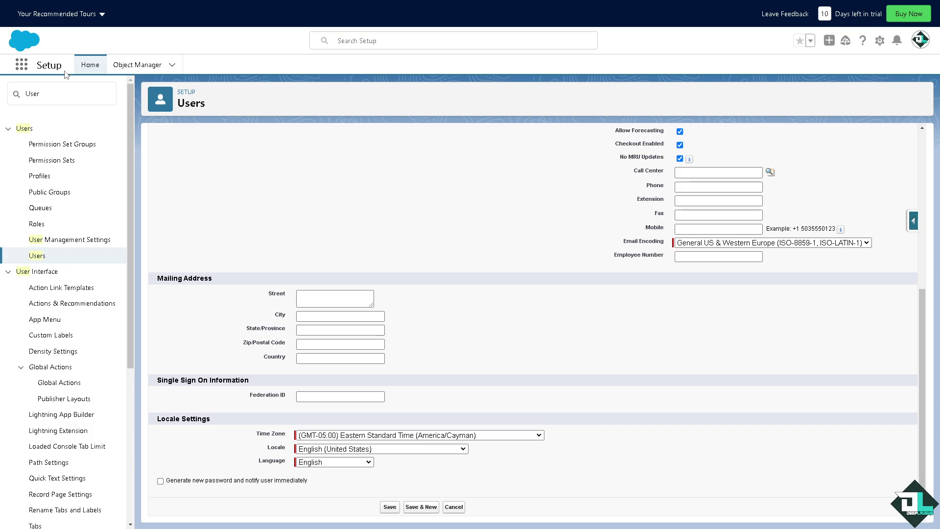
- Search Quick Find for 'Objec' and browse the Object Manager's object list
left_click_drag(63, 93, 14, 99)
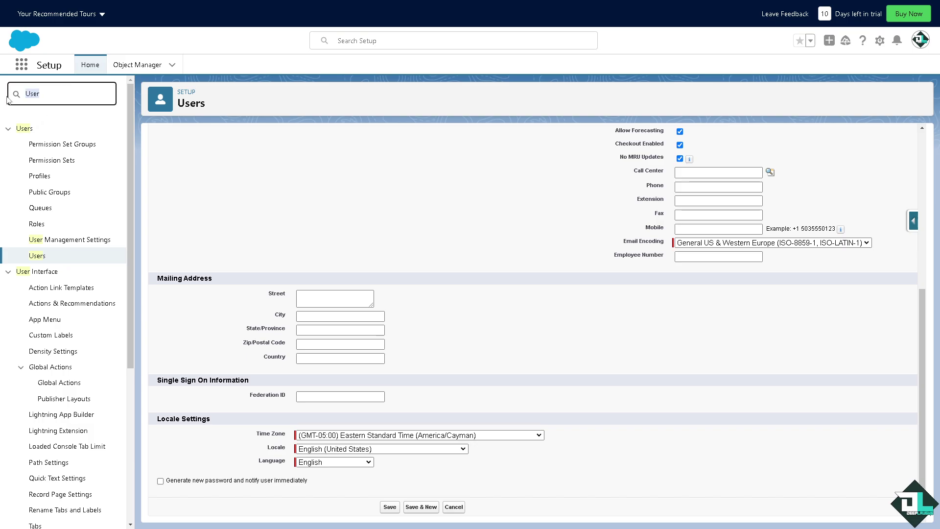
type("Objec")
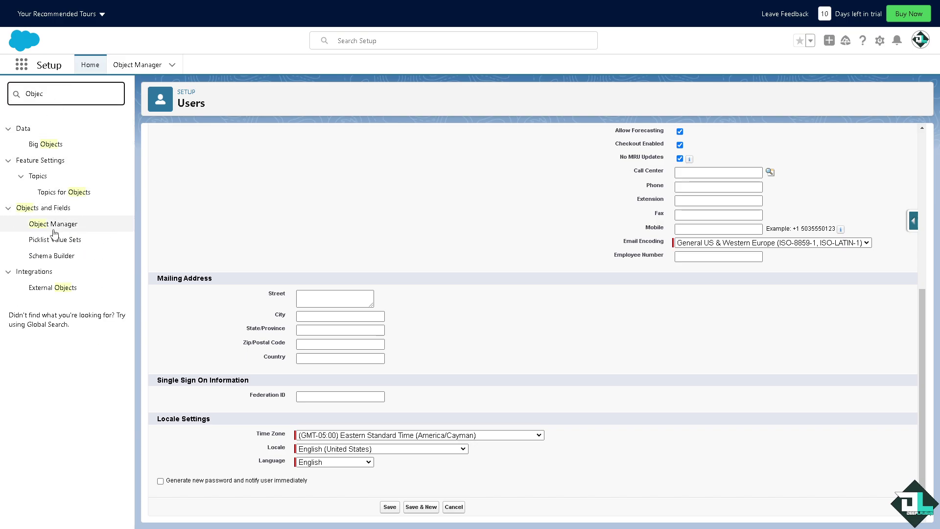
left_click(54, 224)
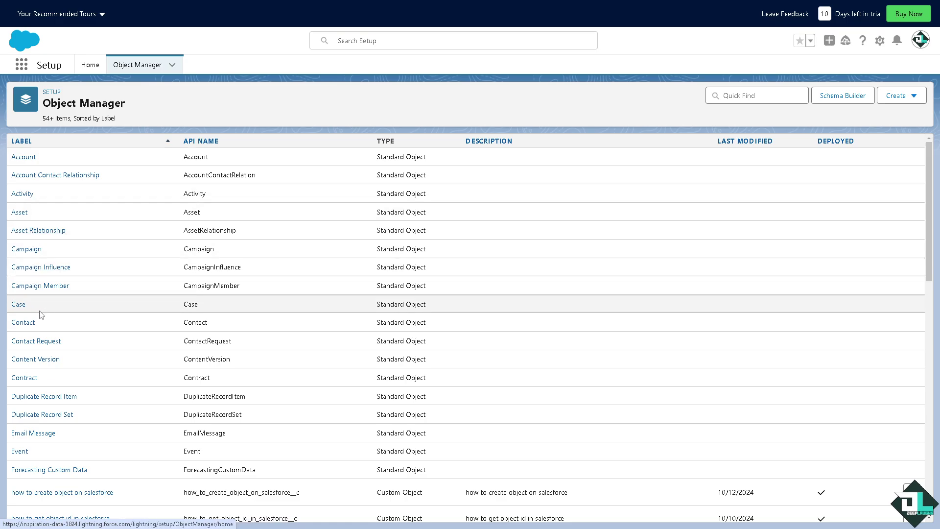
scroll(51, 410, "down", 7)
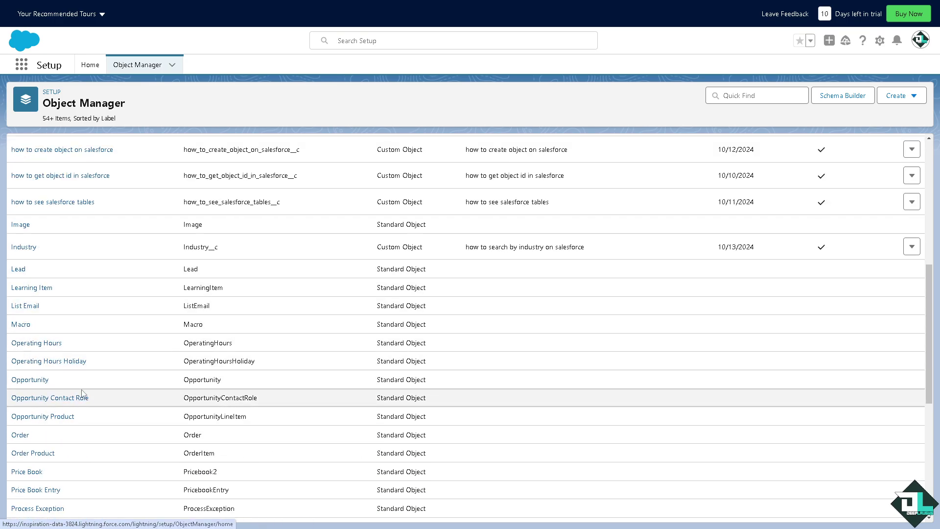
scroll(73, 332, "up", 7)
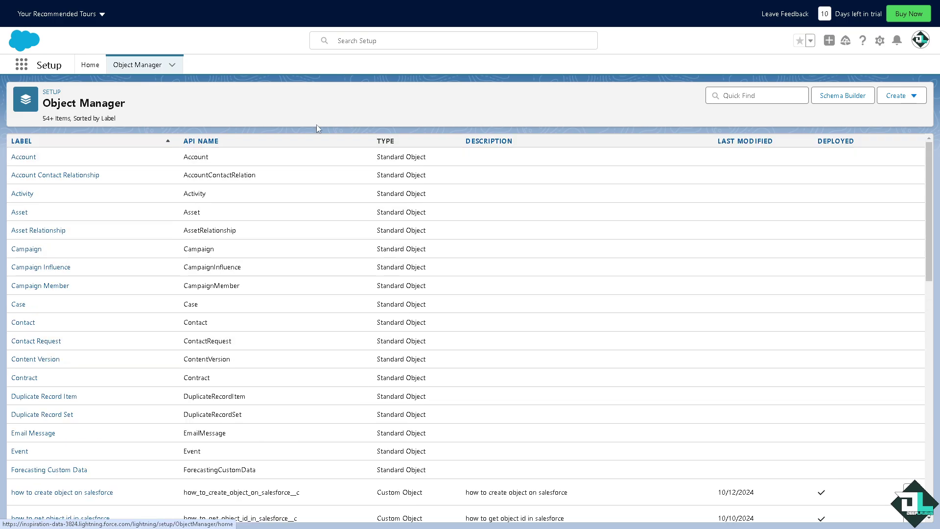
- Start a new custom object 'how to set up salesforce', entering its label and pasted description
left_click(896, 98)
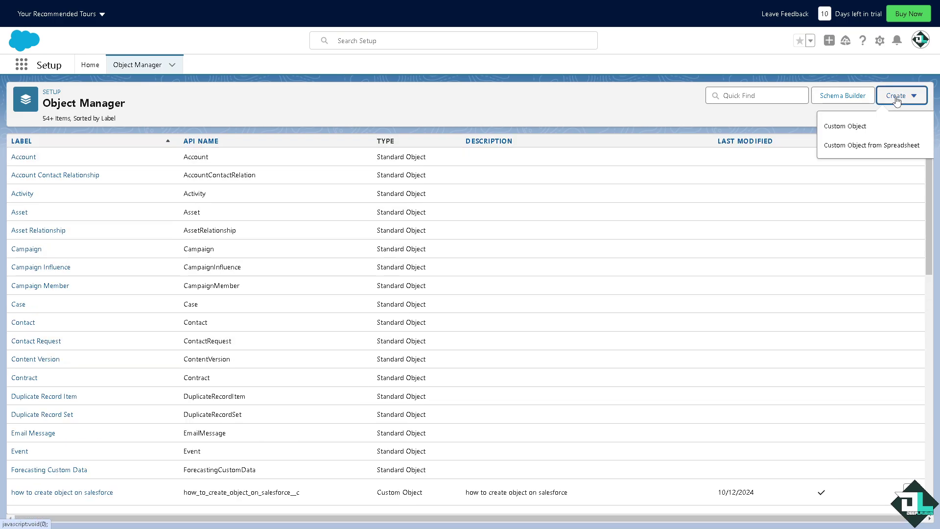
left_click(847, 128)
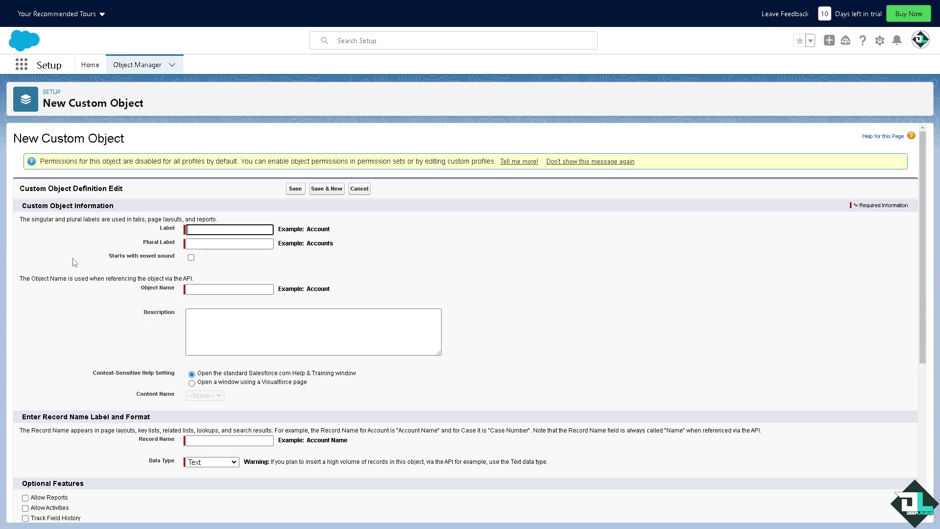
left_click(225, 227)
type("salesforce")
left_click(228, 243)
left_click(245, 314)
type("how to set up salesforce")
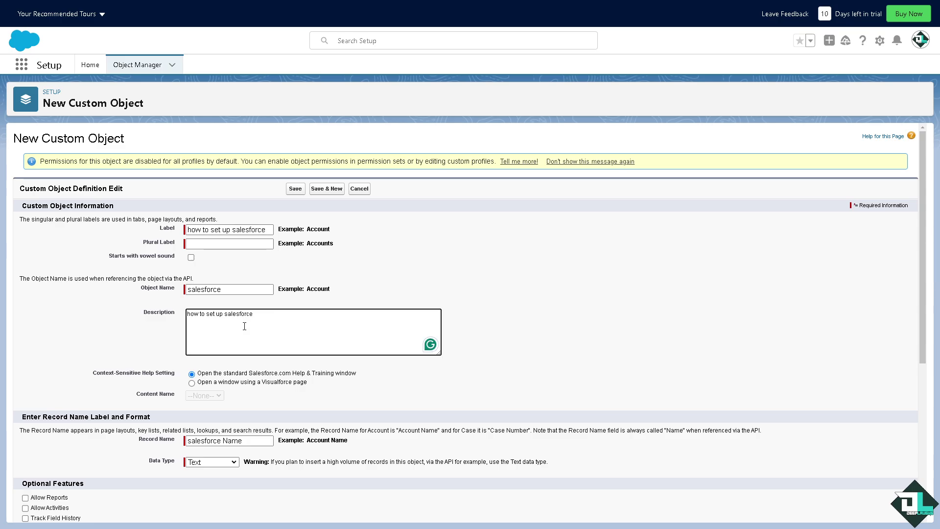
- Enable reports, activities, field history, Chatter groups and search, with status In Development
scroll(236, 411, "down", 2)
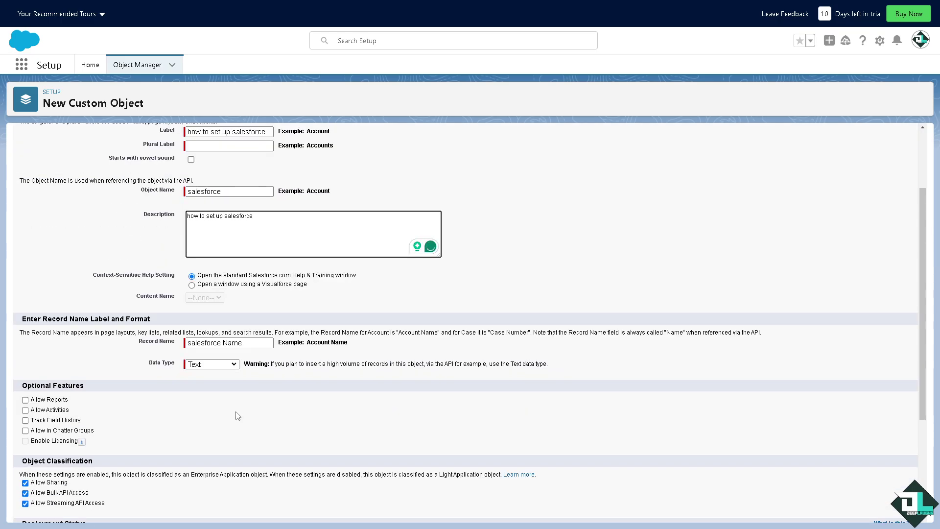
left_click(49, 401)
left_click(49, 411)
left_click(50, 421)
left_click(53, 431)
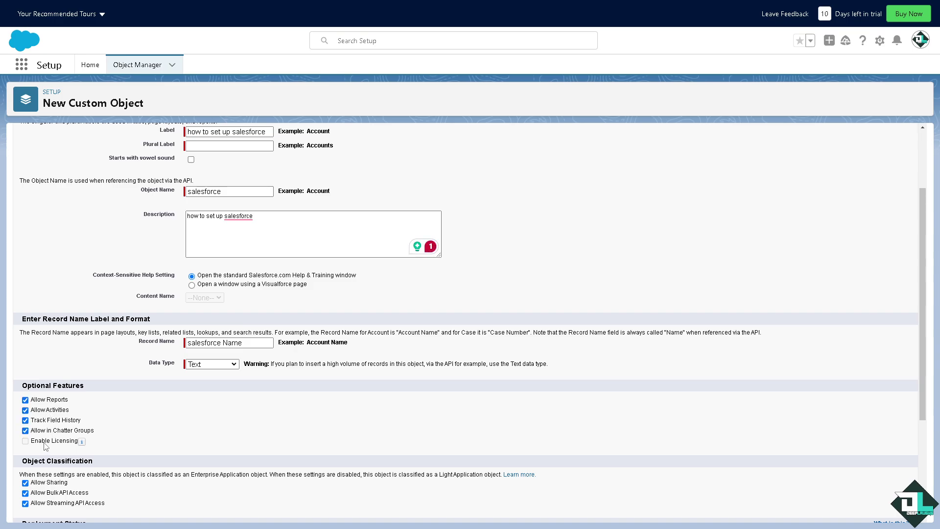
scroll(166, 448, "down", 3)
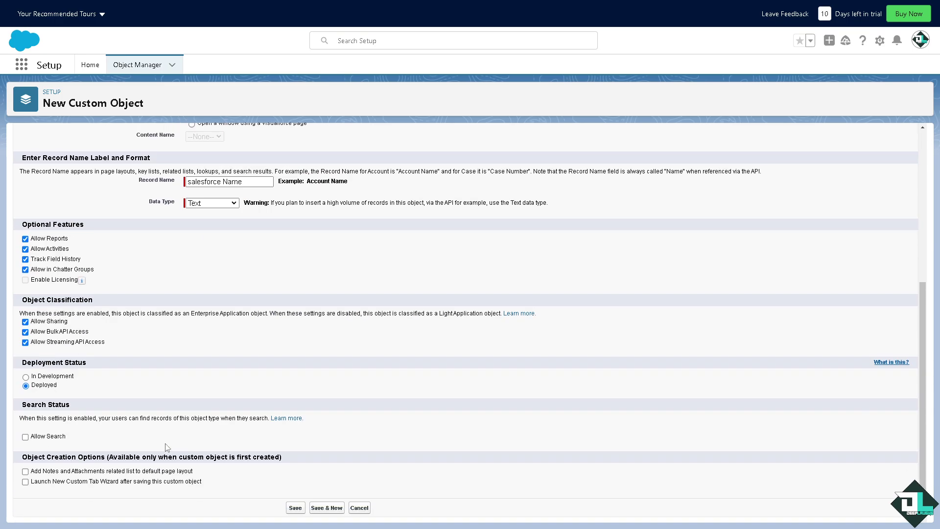
left_click(29, 377)
left_click(36, 436)
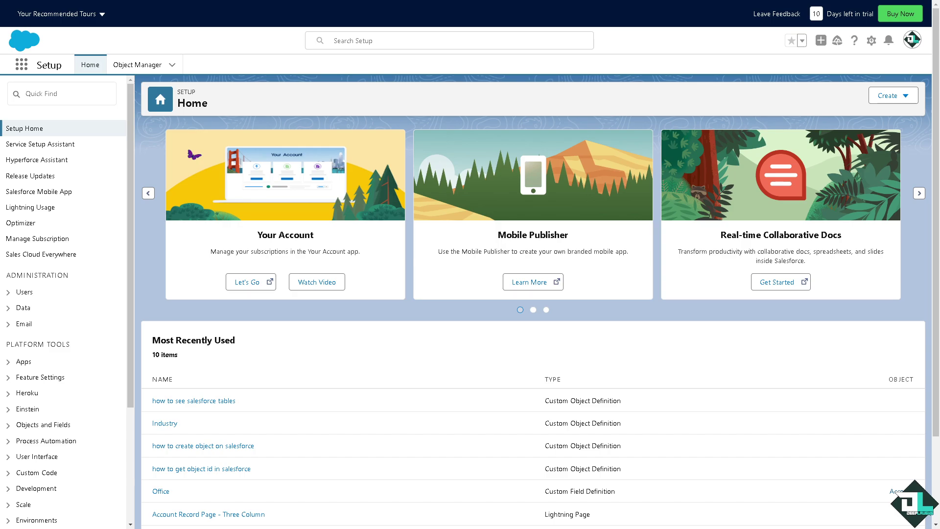
- Search Setup's Quick Find for 'Inbox', correcting the misspelled 'Ibnbo'
left_click(69, 93)
type("Ibnbo")
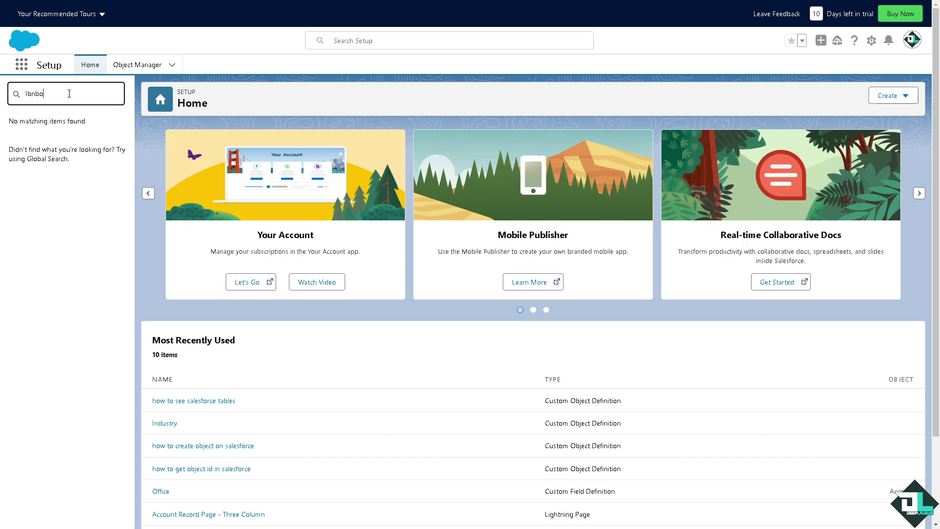
key("ctrl+a")
type("Inbox")
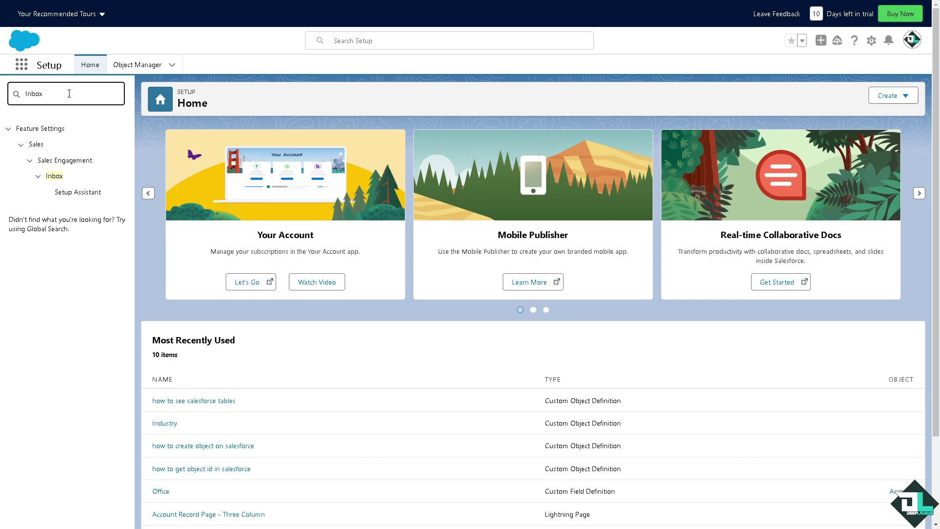
- In the Inbox Setup Assistant, switch 'Make Inbox Available to Users' off and back on
left_click(78, 193)
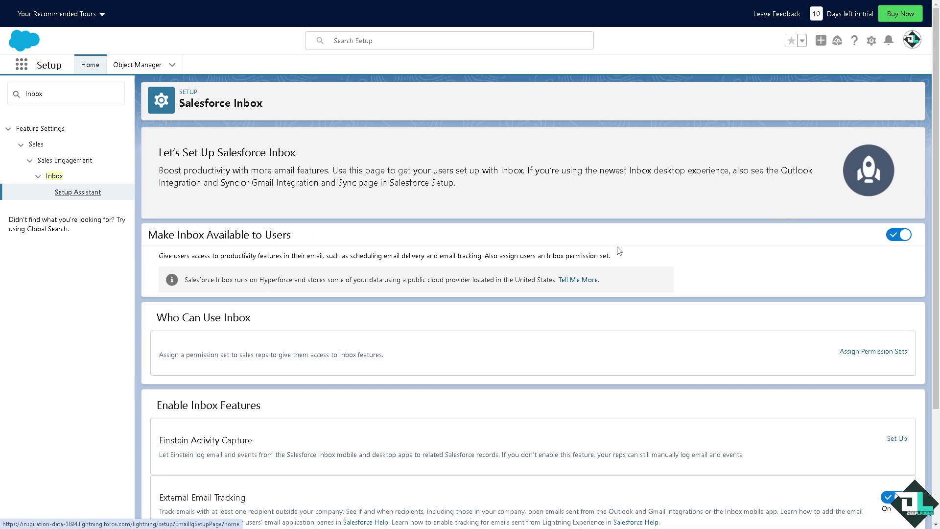
left_click(892, 237)
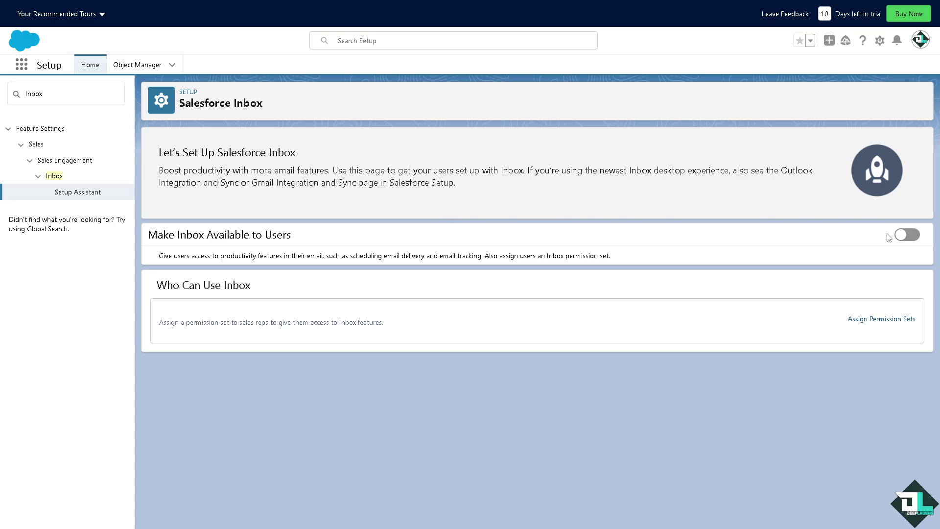
left_click(909, 236)
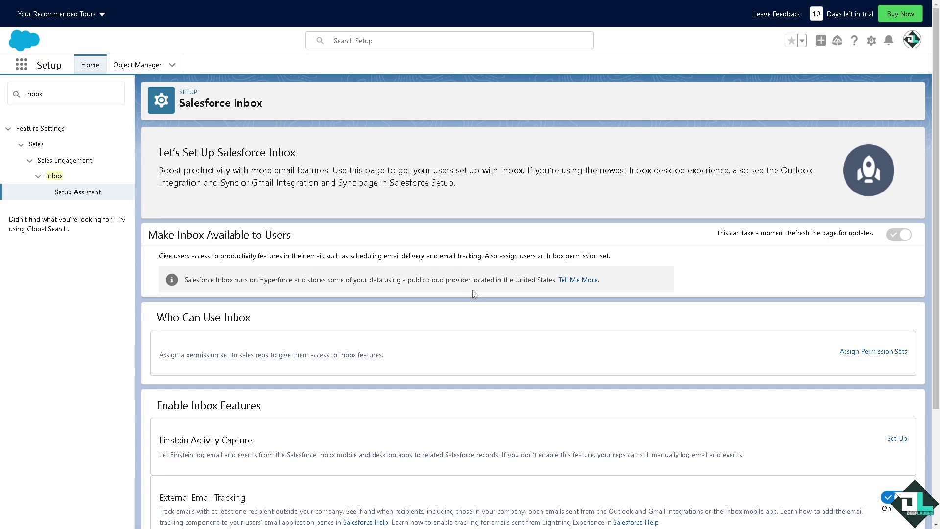
scroll(471, 291, "down", 2)
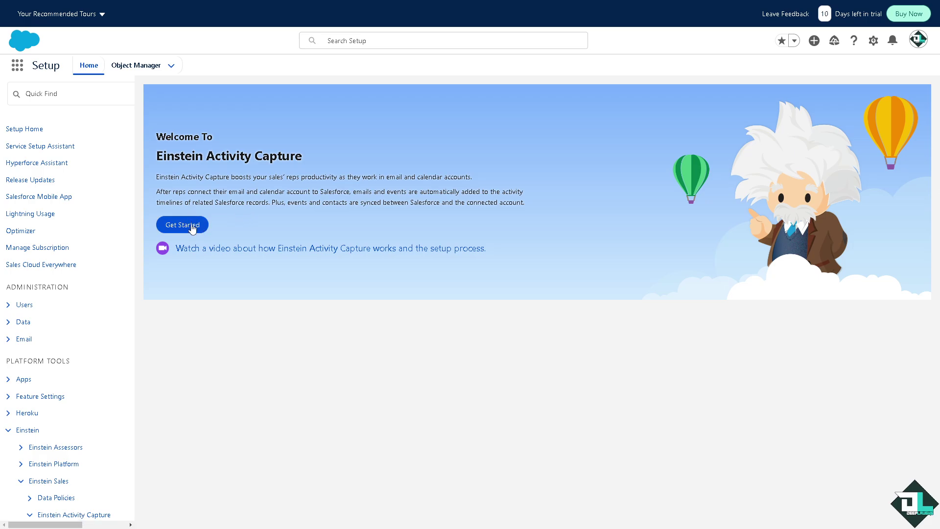
- Start Einstein Activity Capture setup, accept the Einstein terms via Try Einstein, then close the wizard
left_click(191, 228)
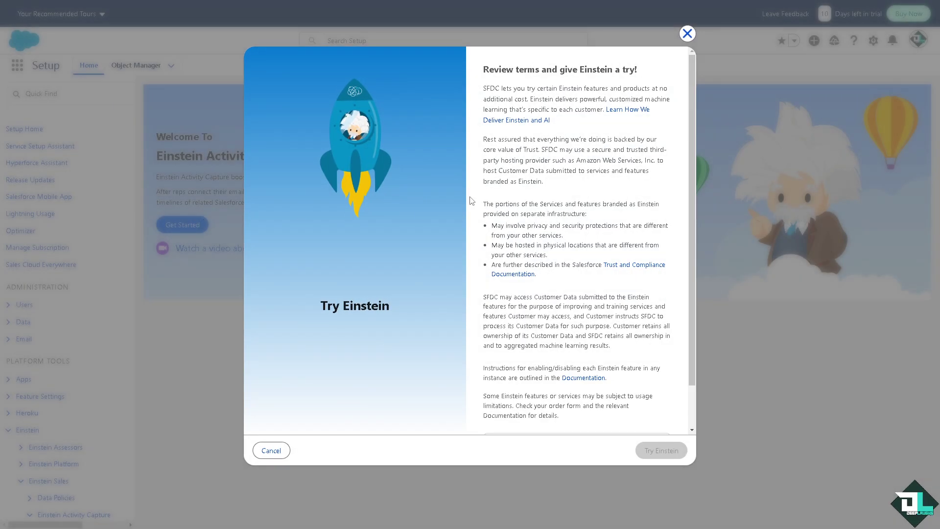
scroll(384, 394, "down", 2)
left_click(522, 397)
left_click(660, 447)
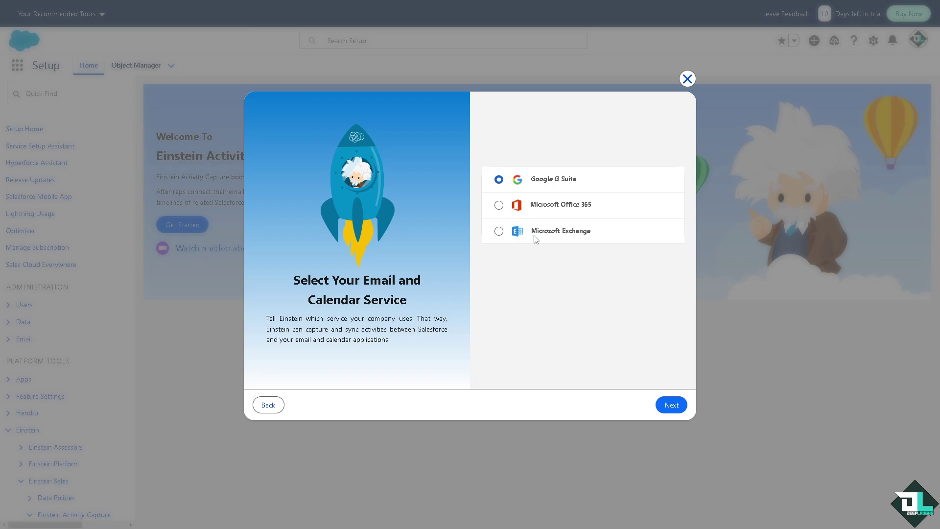
left_click(687, 79)
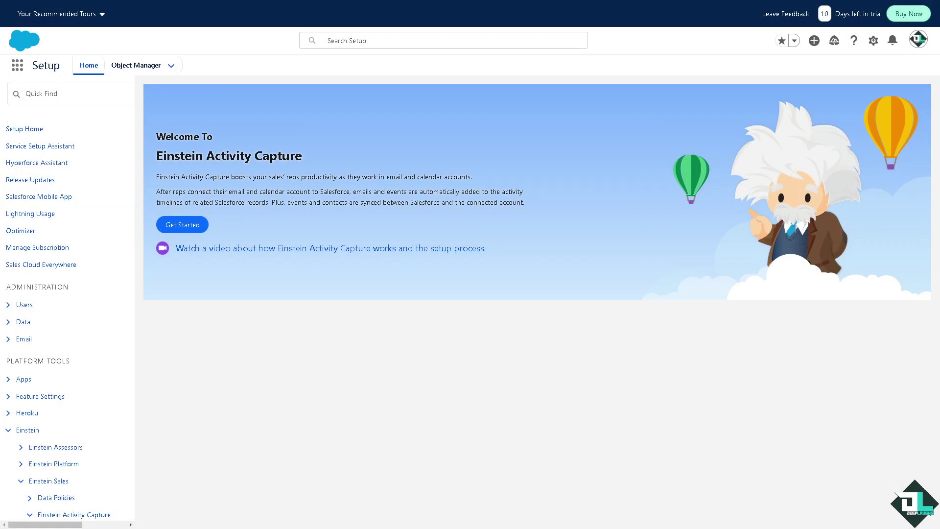